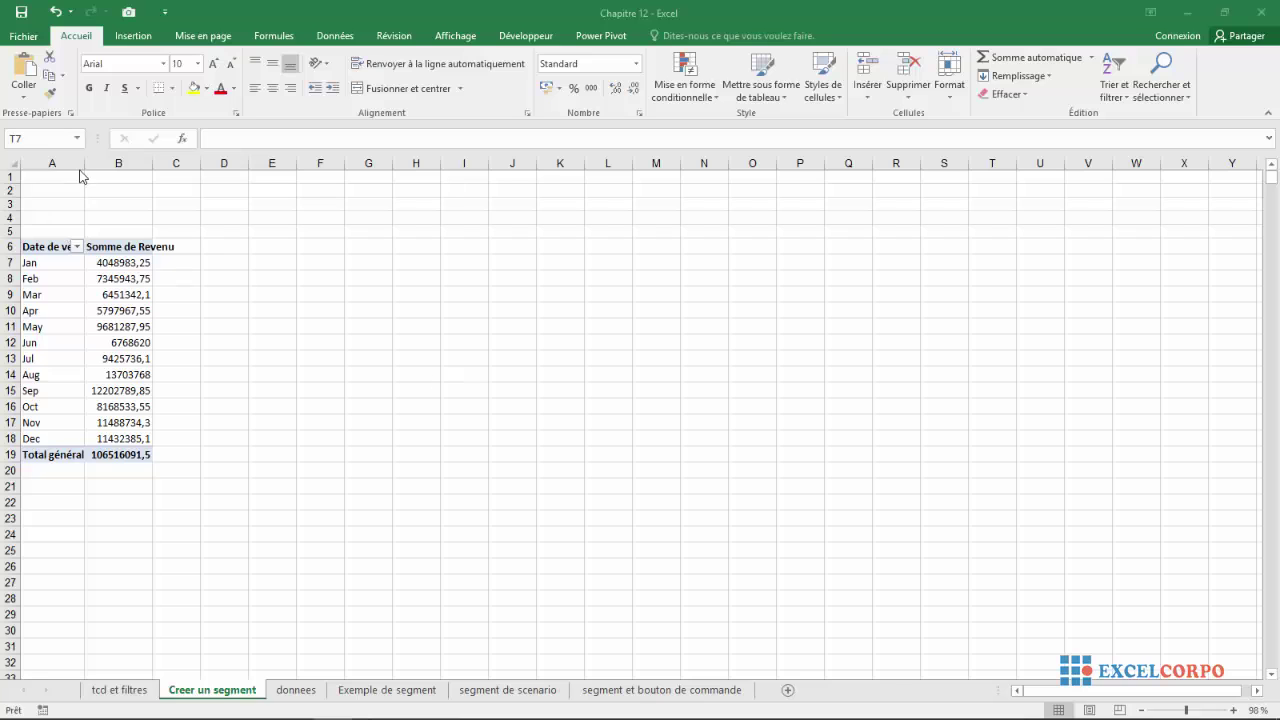
Widen columns A and B so the 'Date de vente' and 'Somme de Revenu' headers show in full
drag(84, 163, 108, 162)
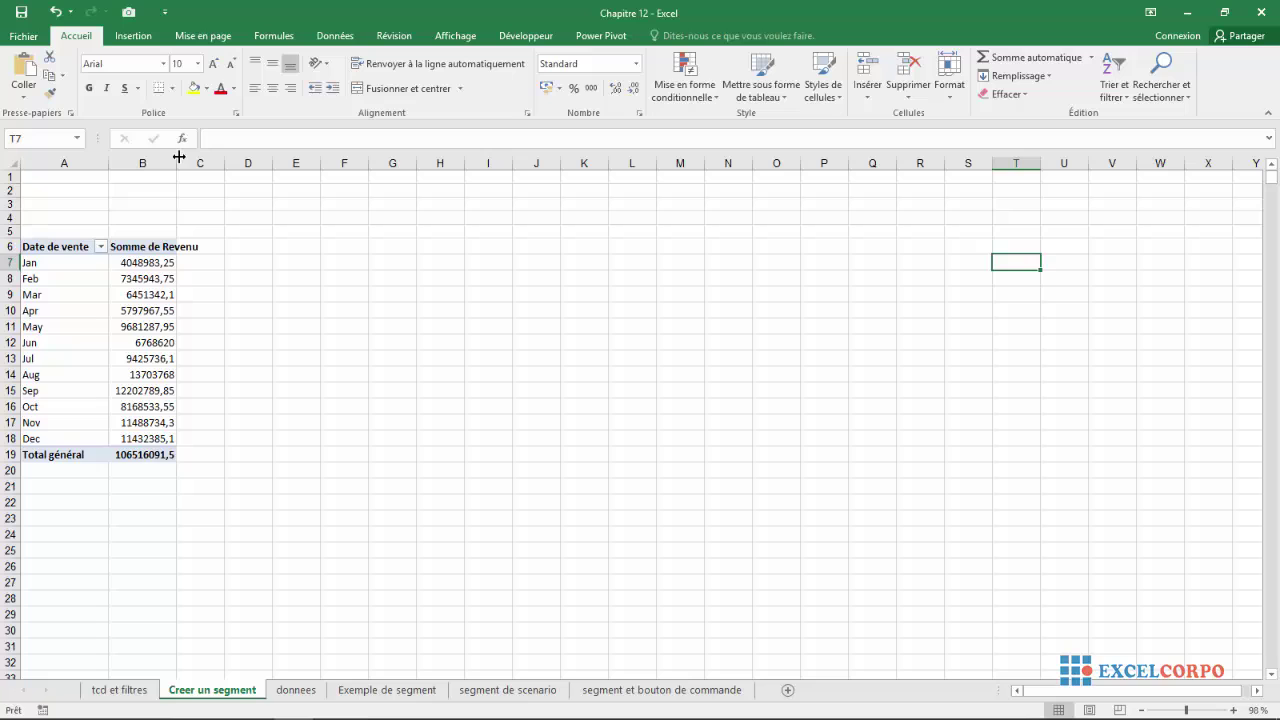
drag(177, 160, 202, 161)
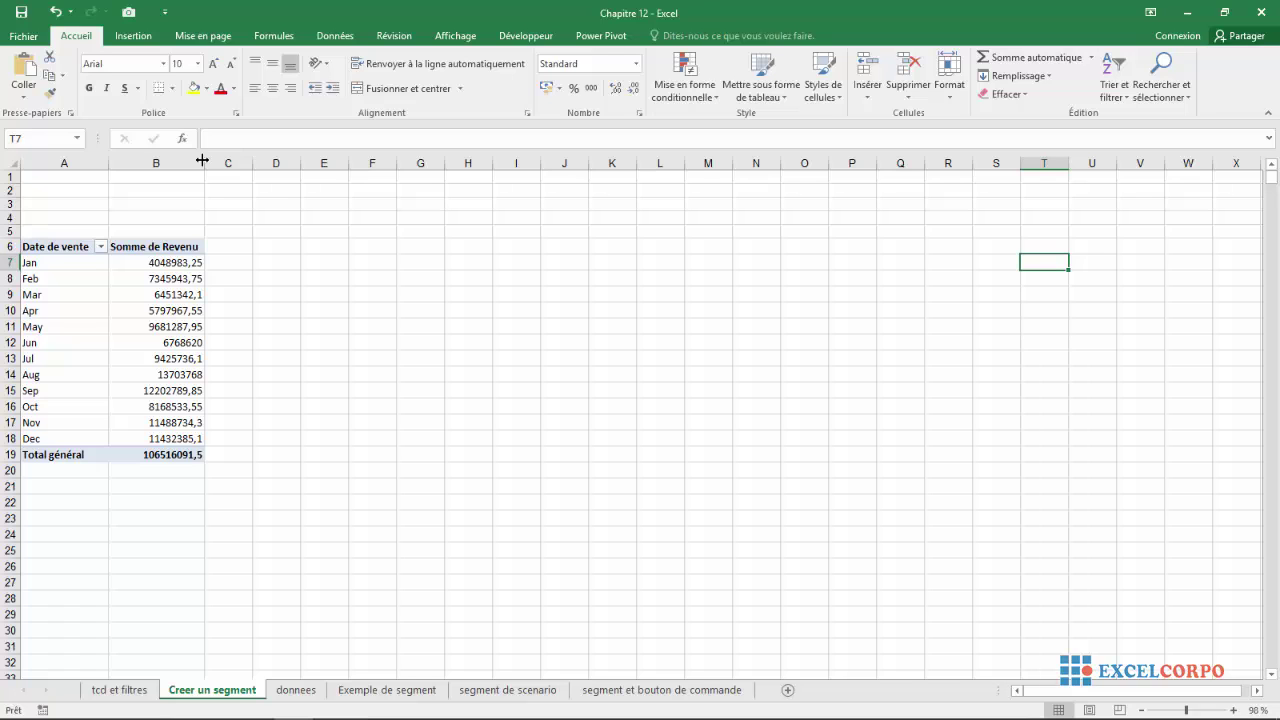
click(294, 698)
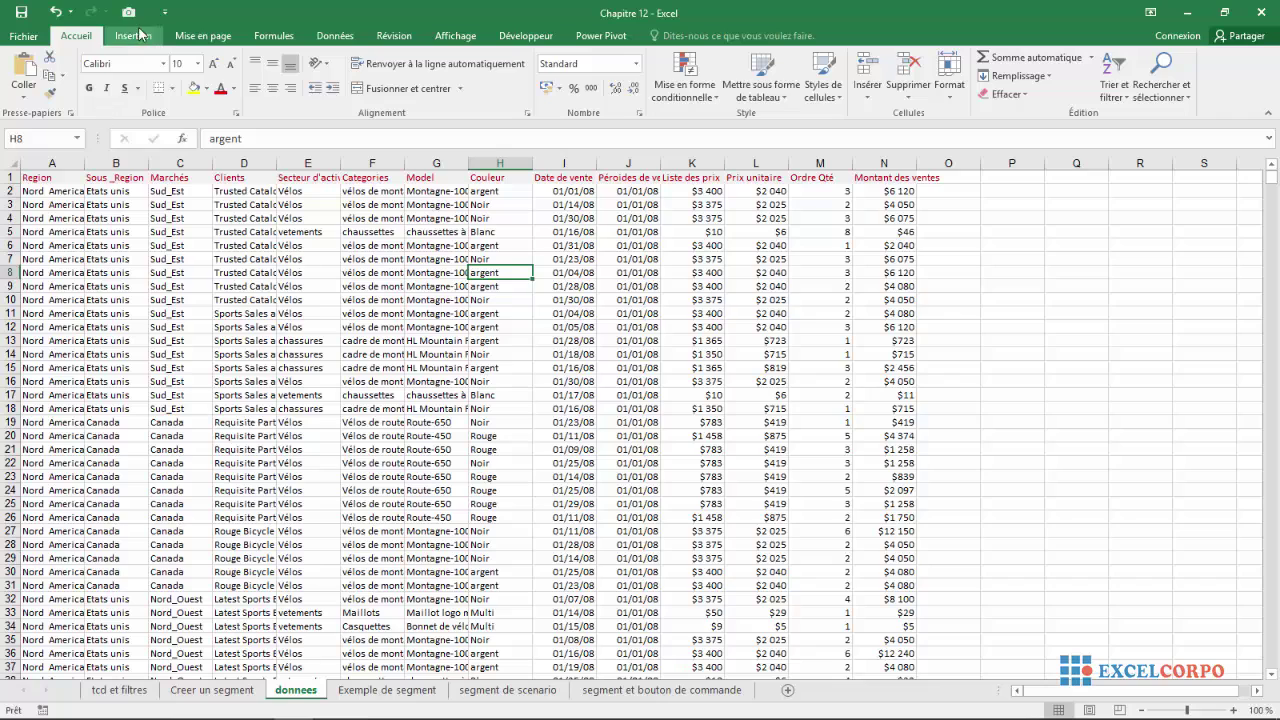
click(134, 37)
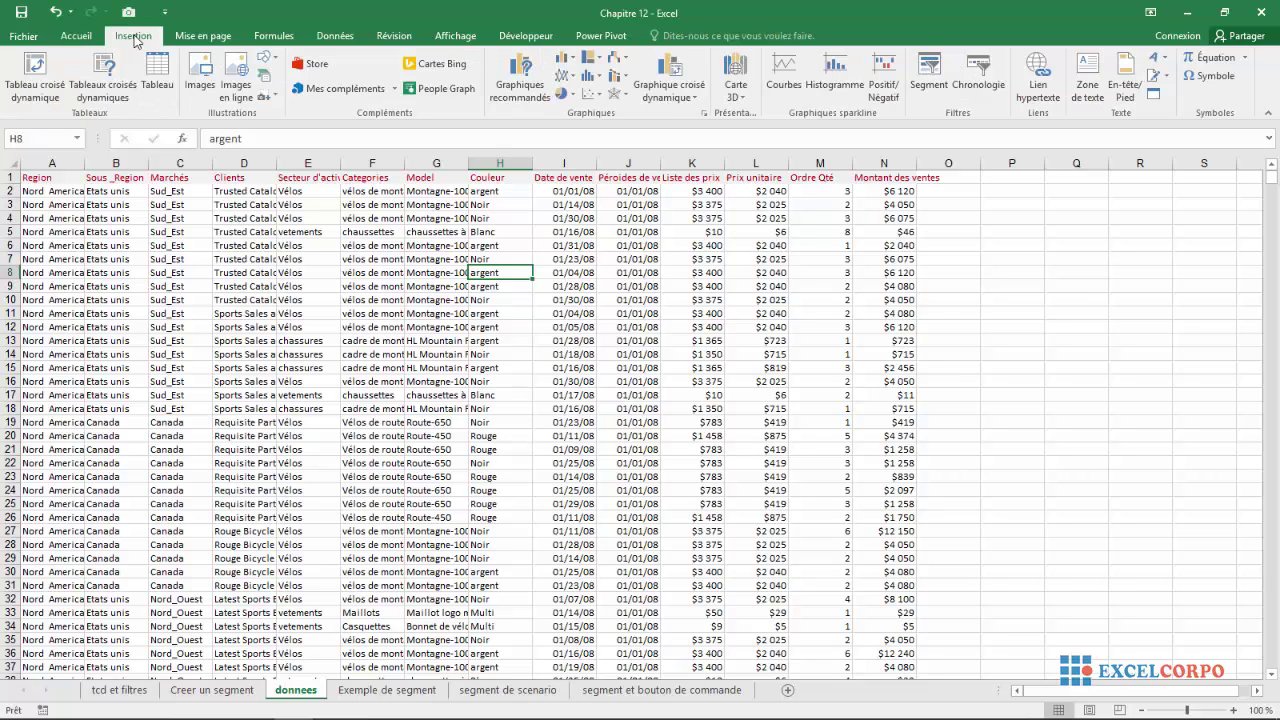
click(233, 229)
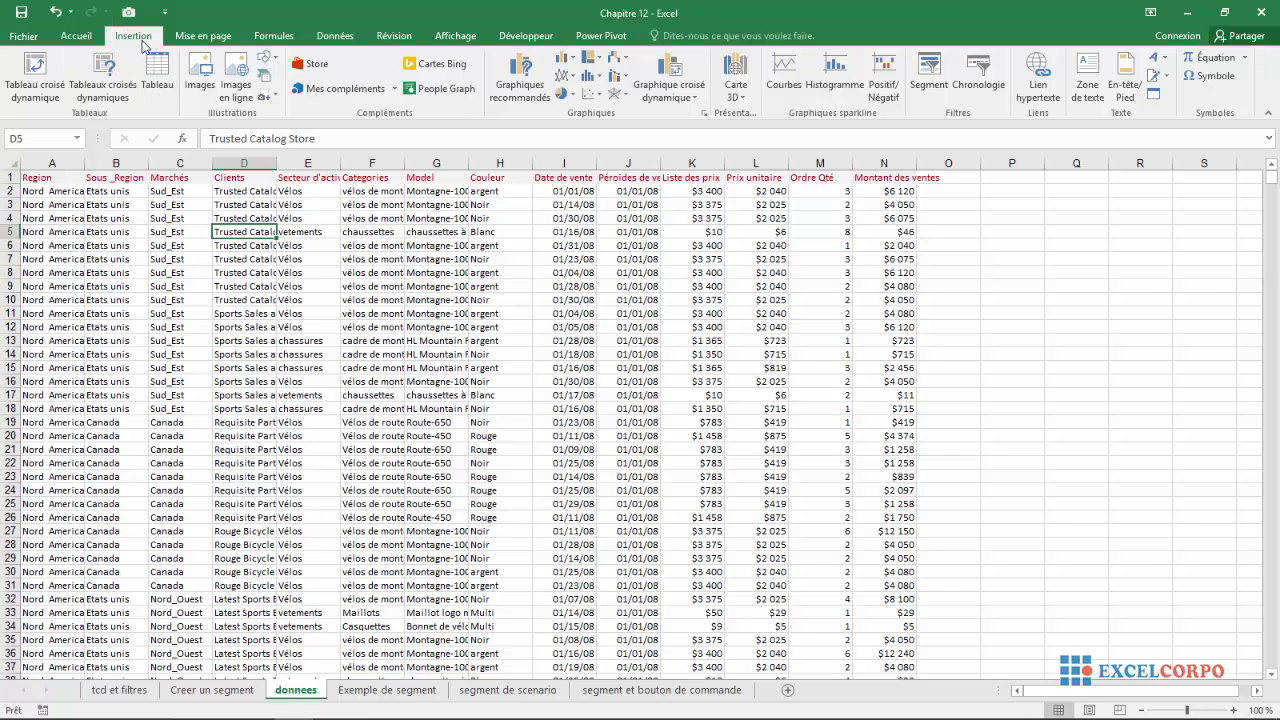
click(37, 88)
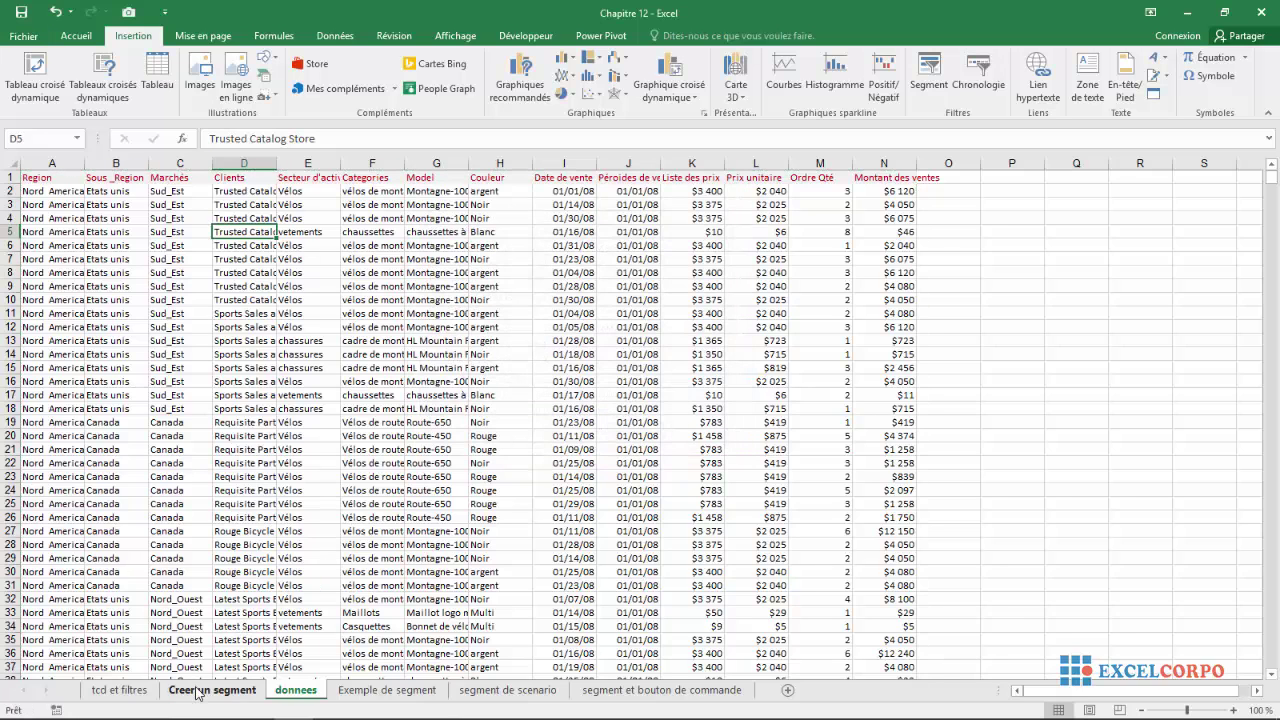
click(199, 690)
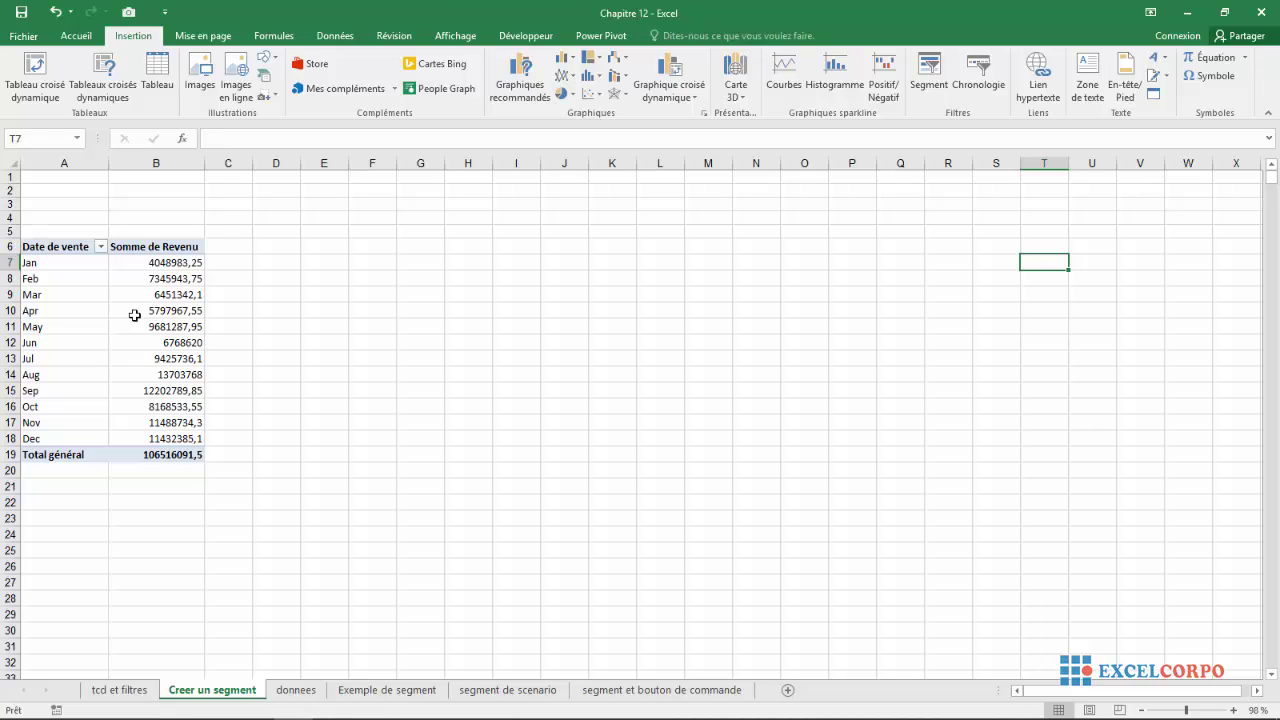
mouse_move(156, 311)
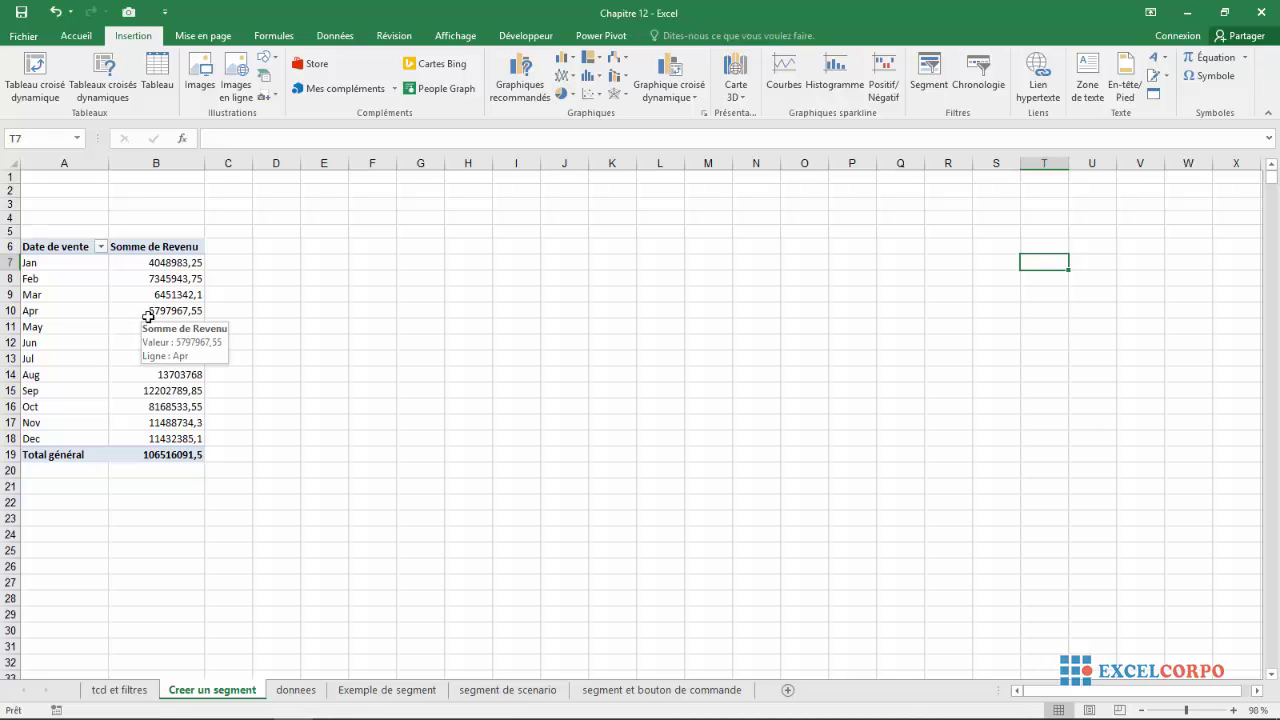
Select a pivot table cell and bring up the Insérer des segments dialog from the Analyse tab
click(143, 300)
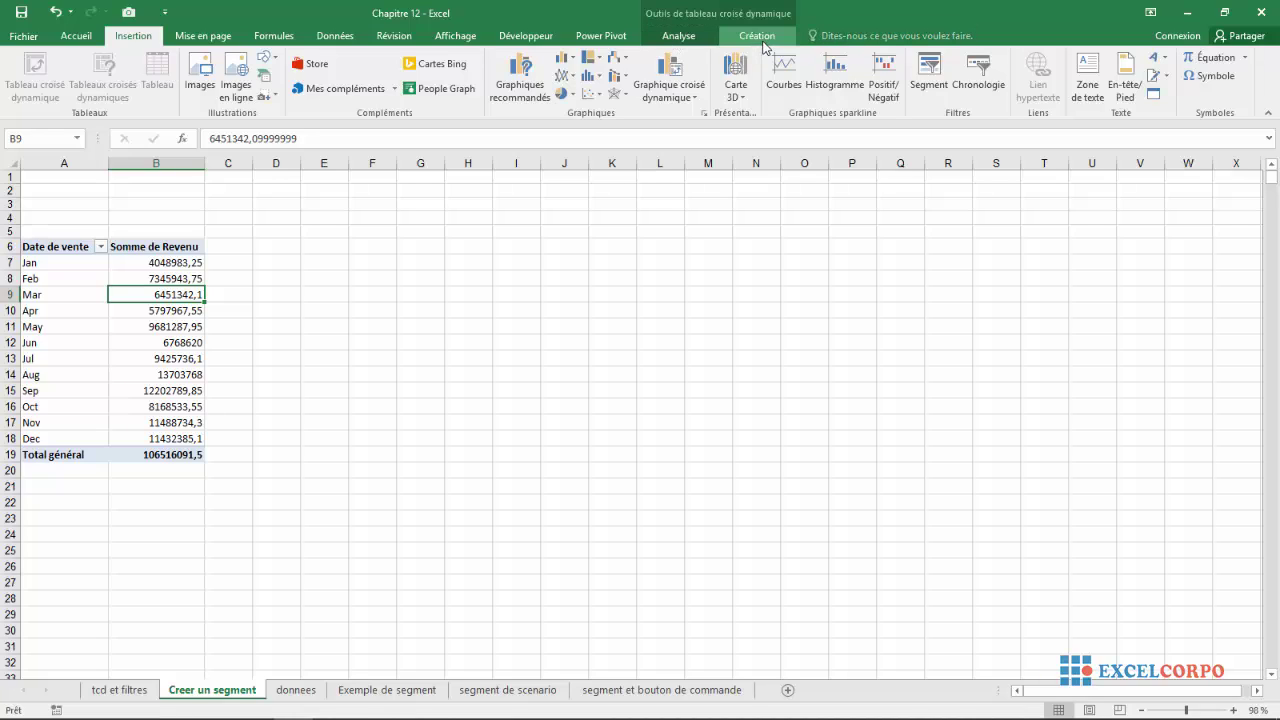
click(690, 41)
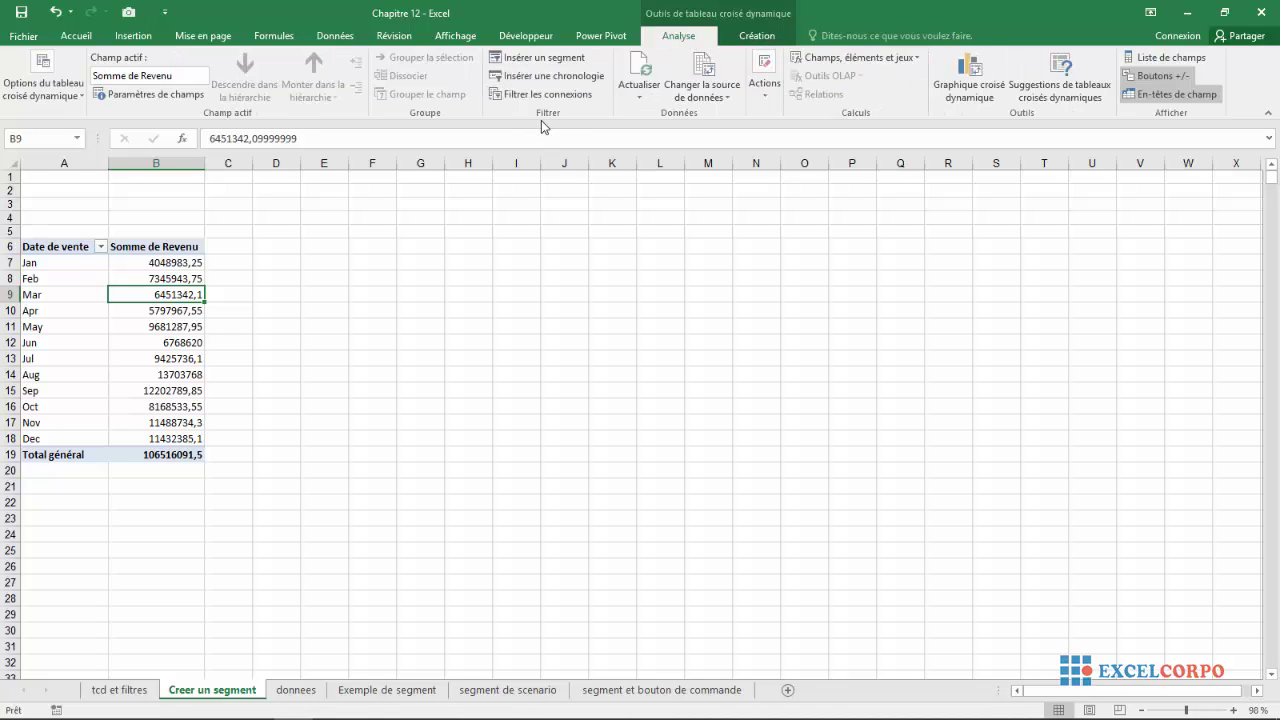
click(540, 67)
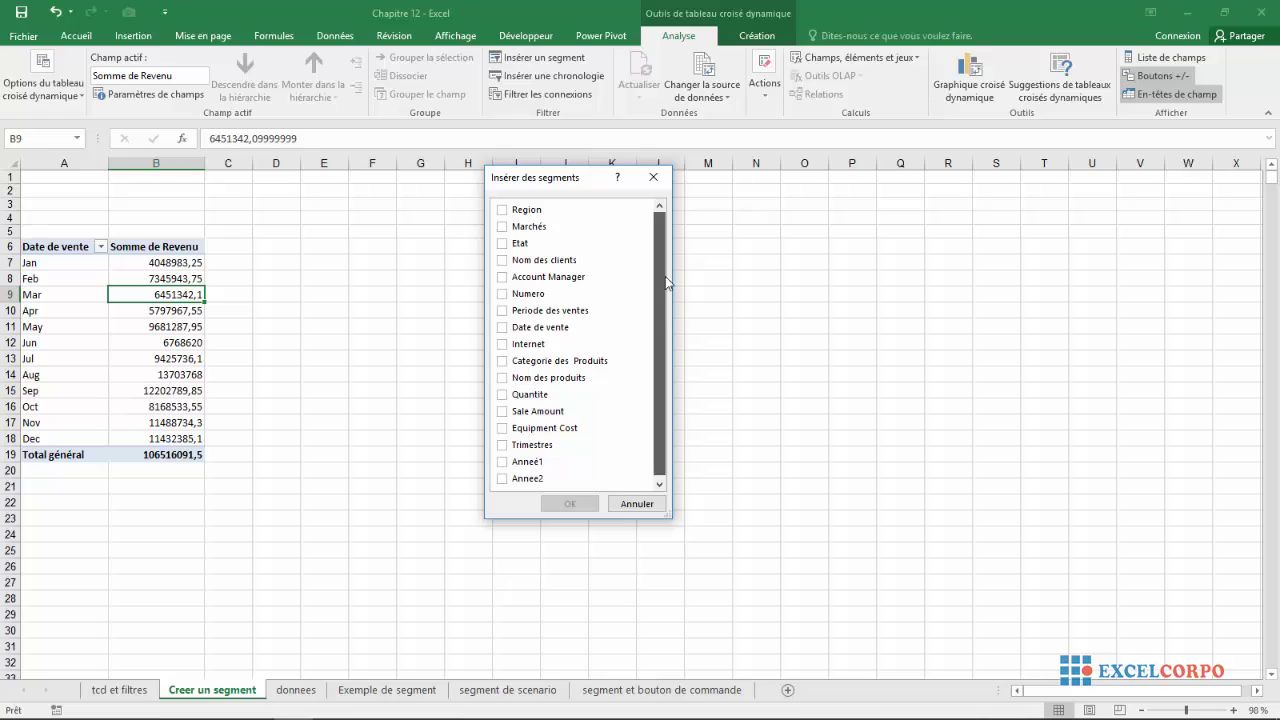
Tick the Region and Marchés fields and confirm to add both slicers to the sheet
scroll(660, 340, down, 1)
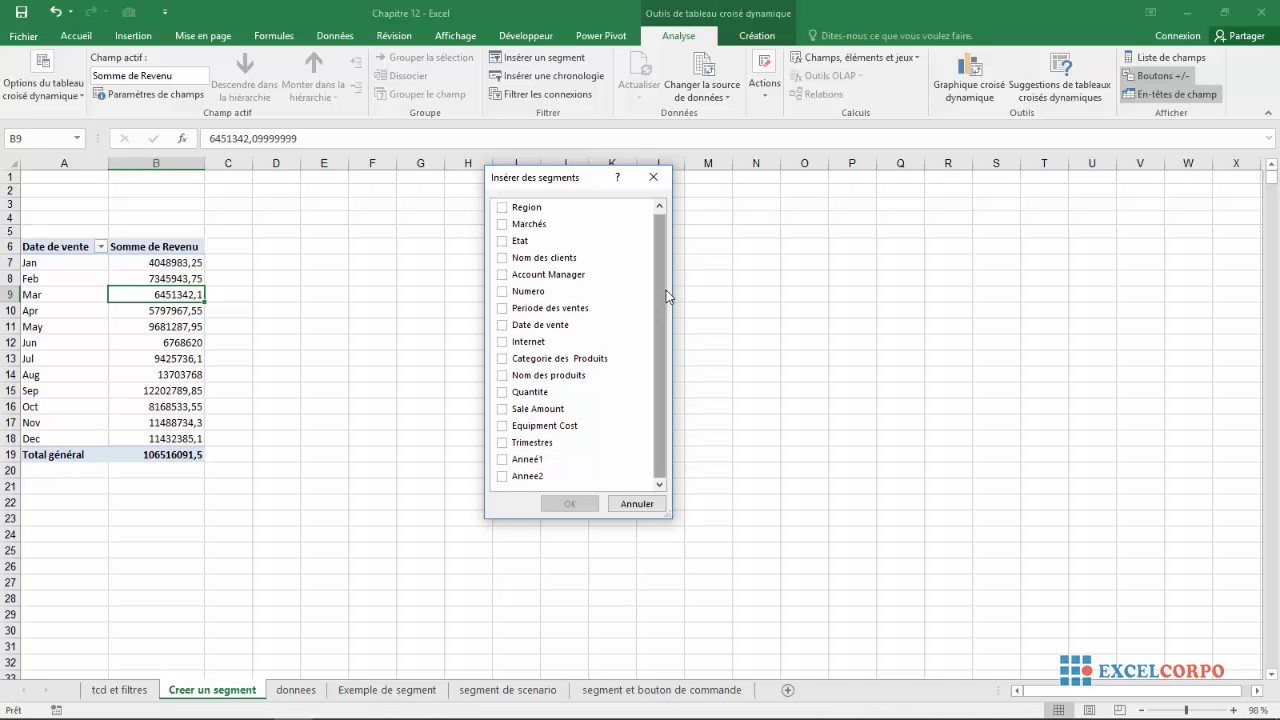
drag(666, 290, 664, 253)
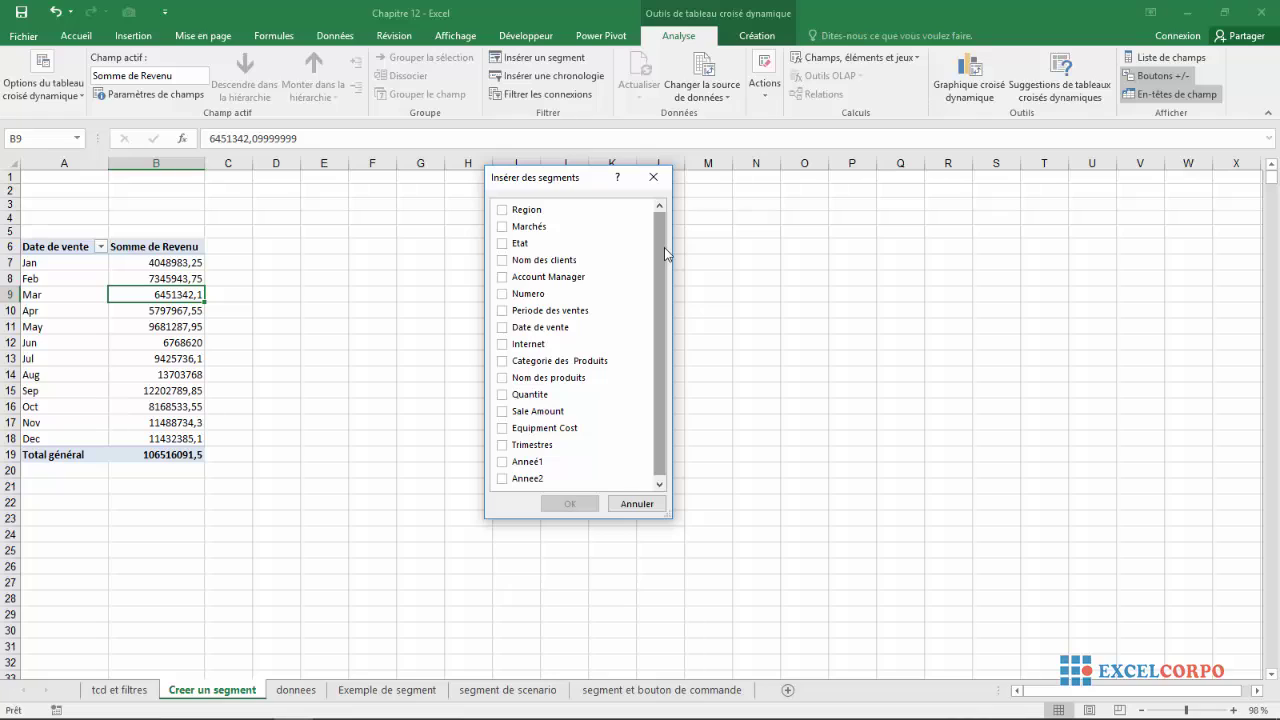
click(502, 210)
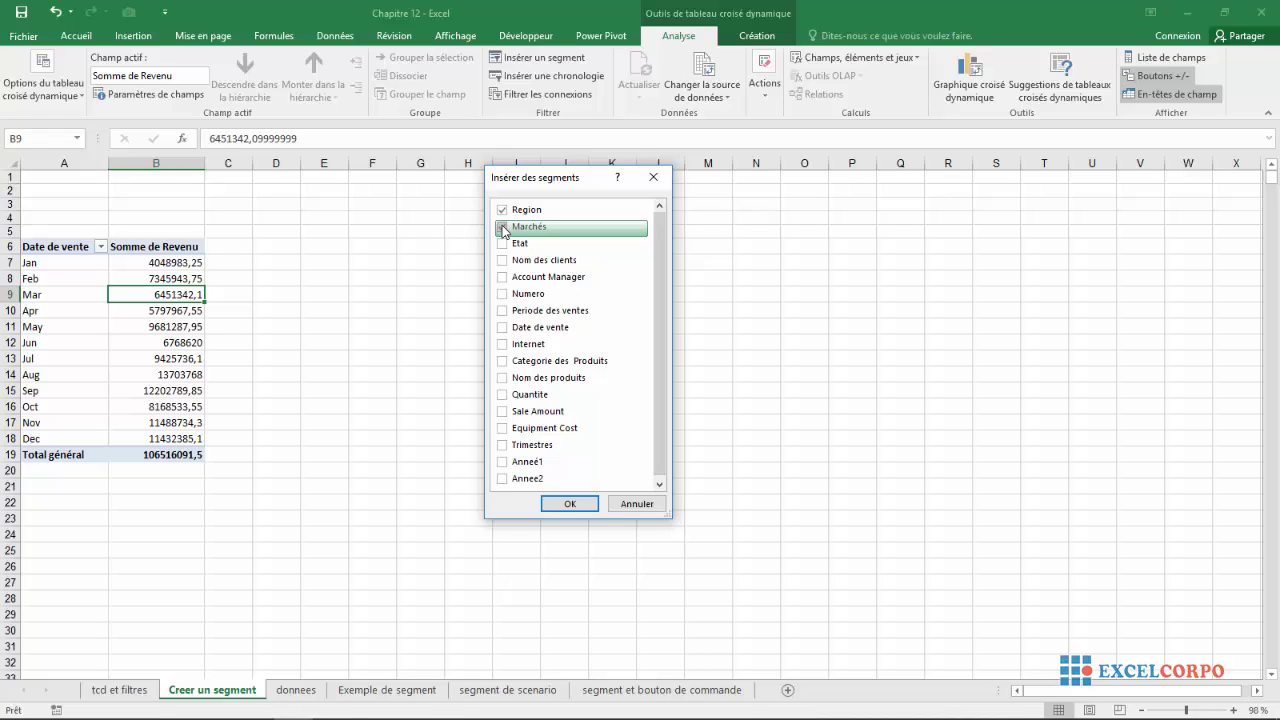
click(502, 227)
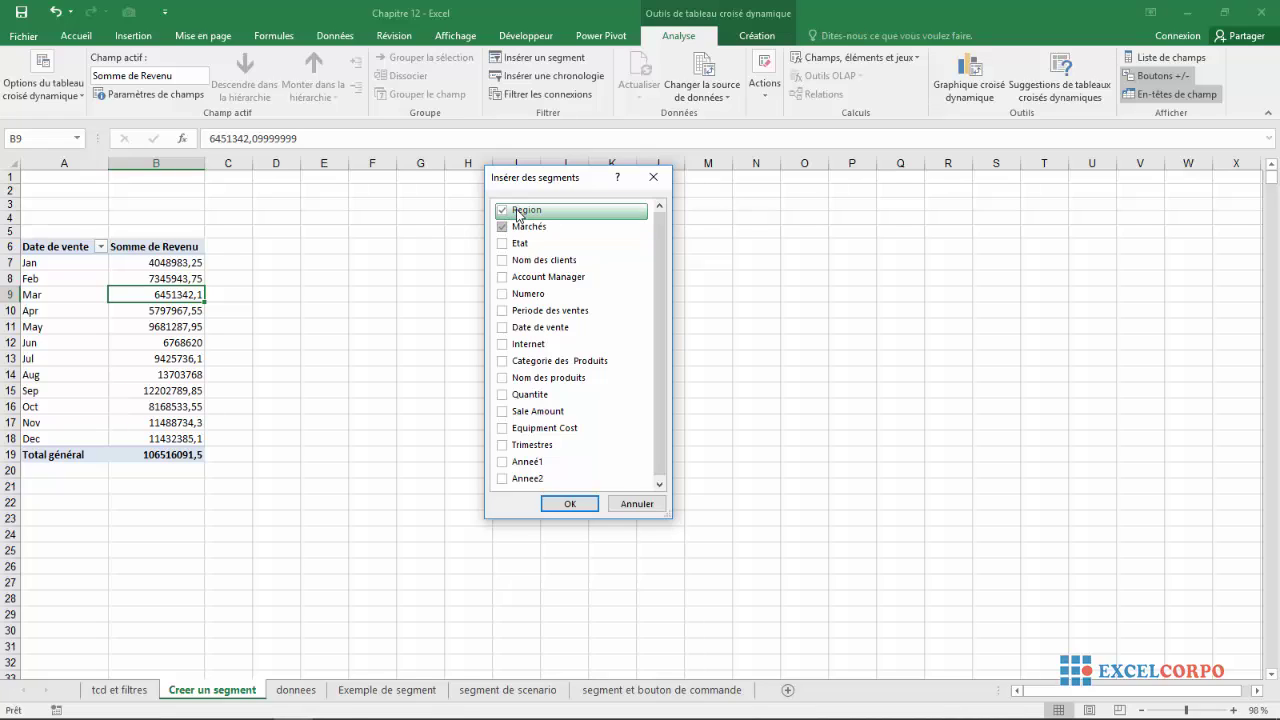
click(561, 505)
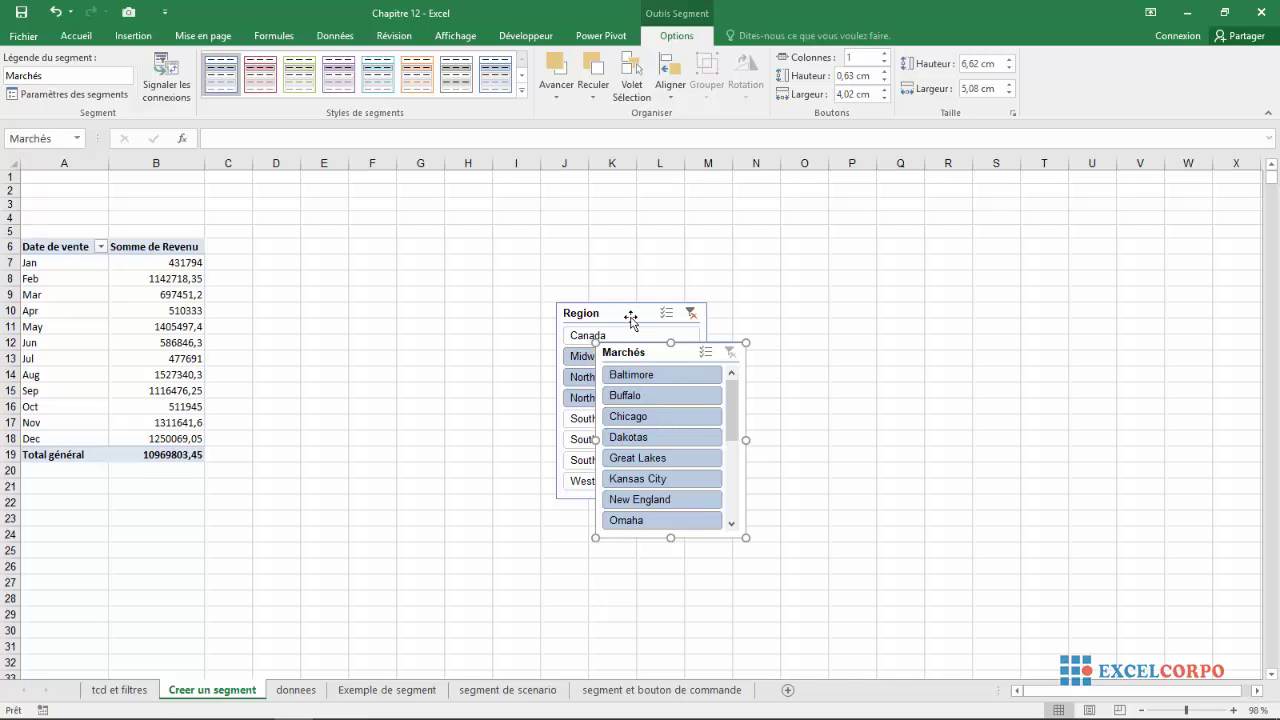
Move the Region slicer up-left and place the Marchés slicer beside it, no overlap
drag(622, 313, 437, 268)
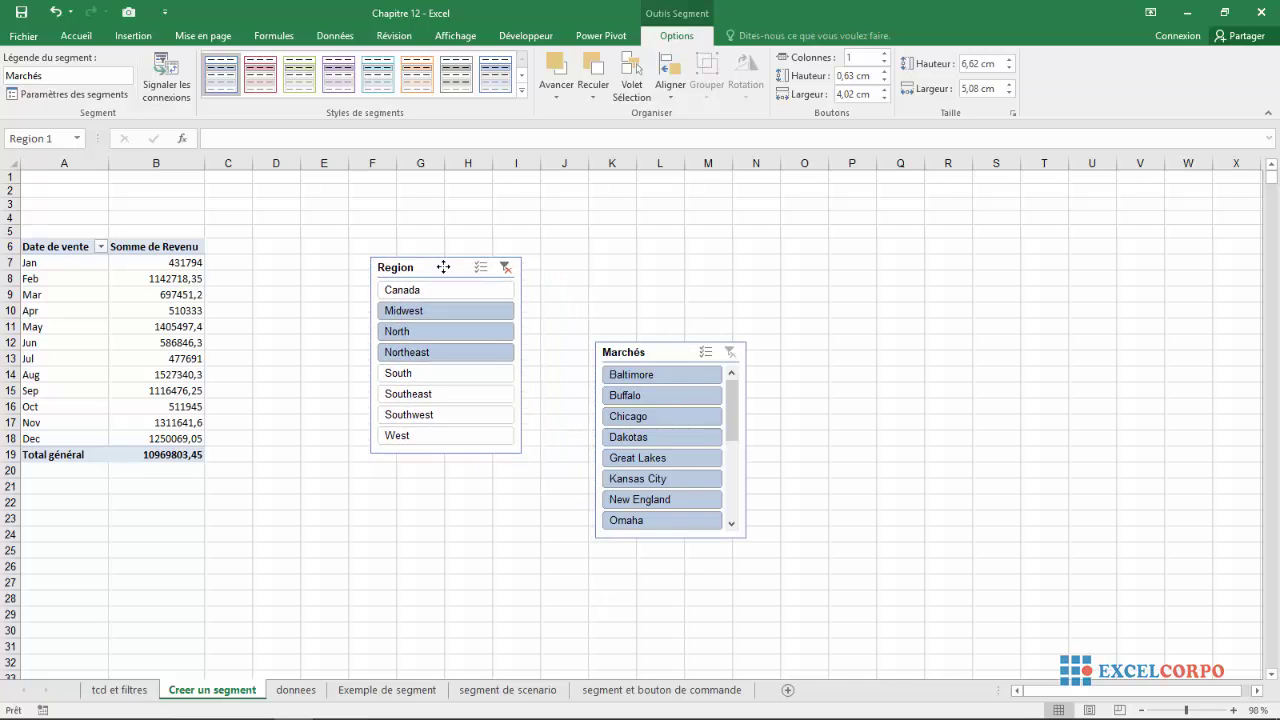
click(672, 352)
drag(672, 352, 651, 269)
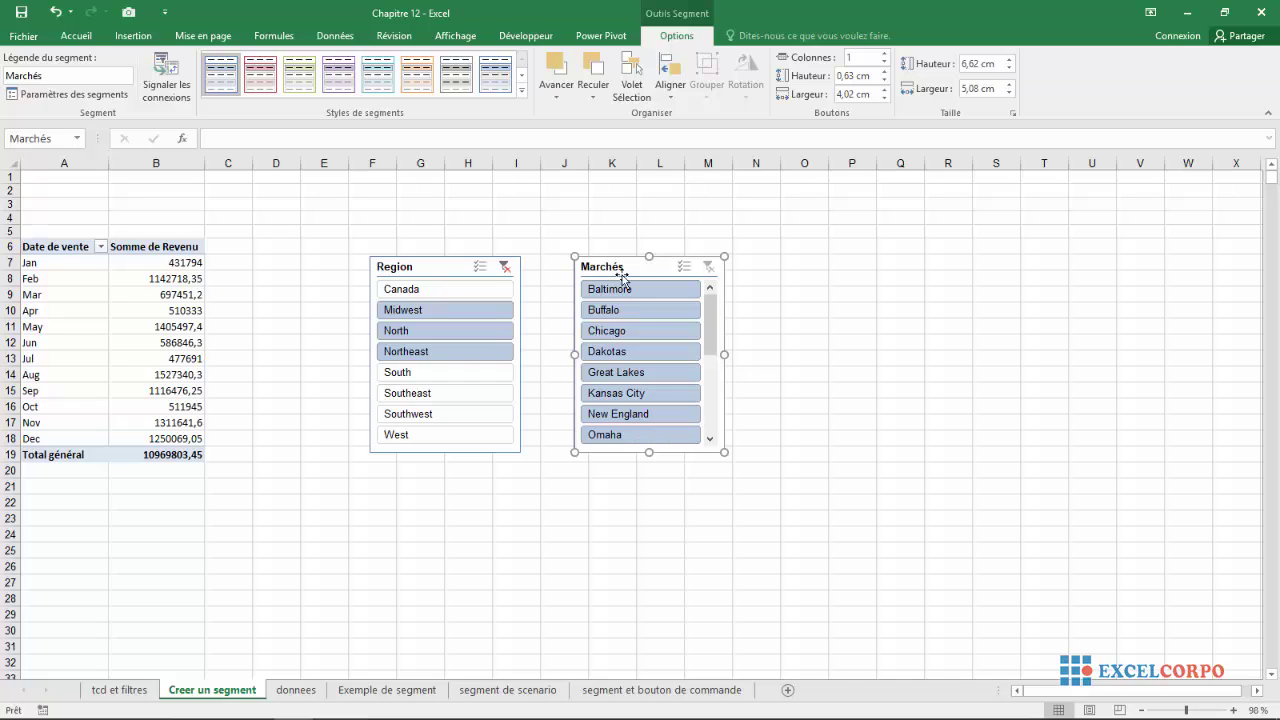
Filter by South, North, West, then Canada alone, finally combining Canada, West and North (total 9820911,05)
click(430, 374)
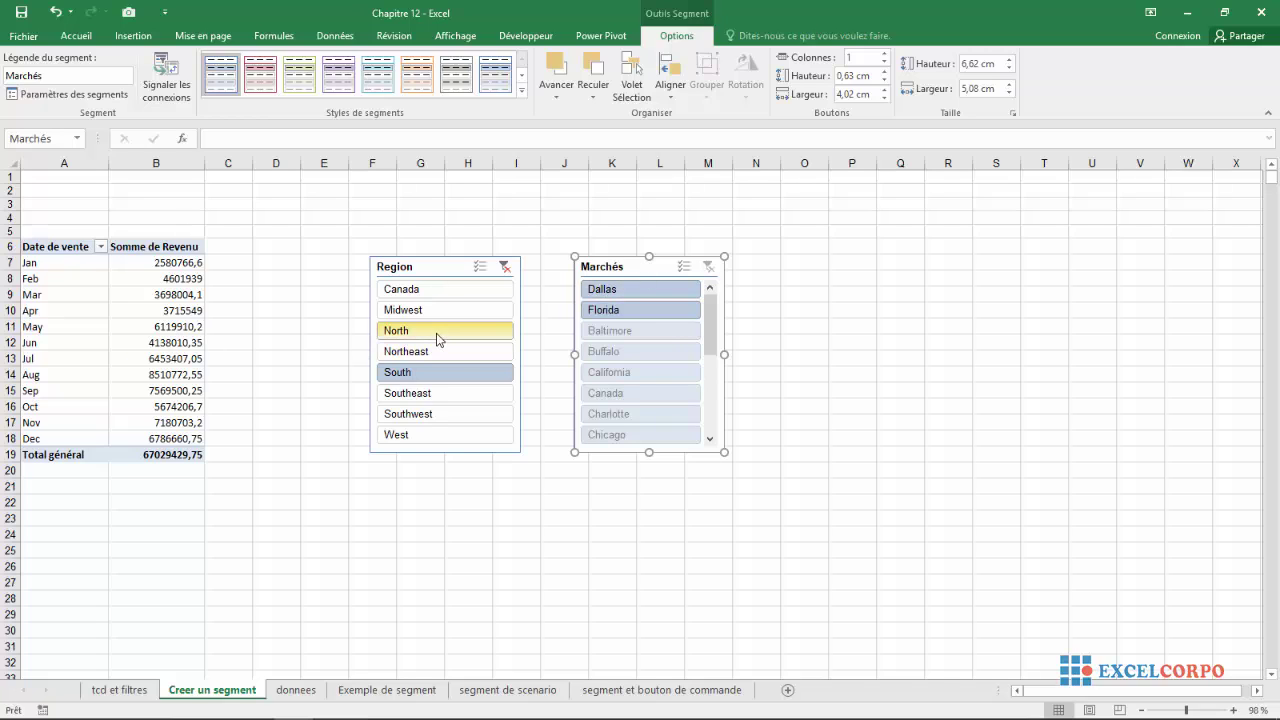
click(425, 332)
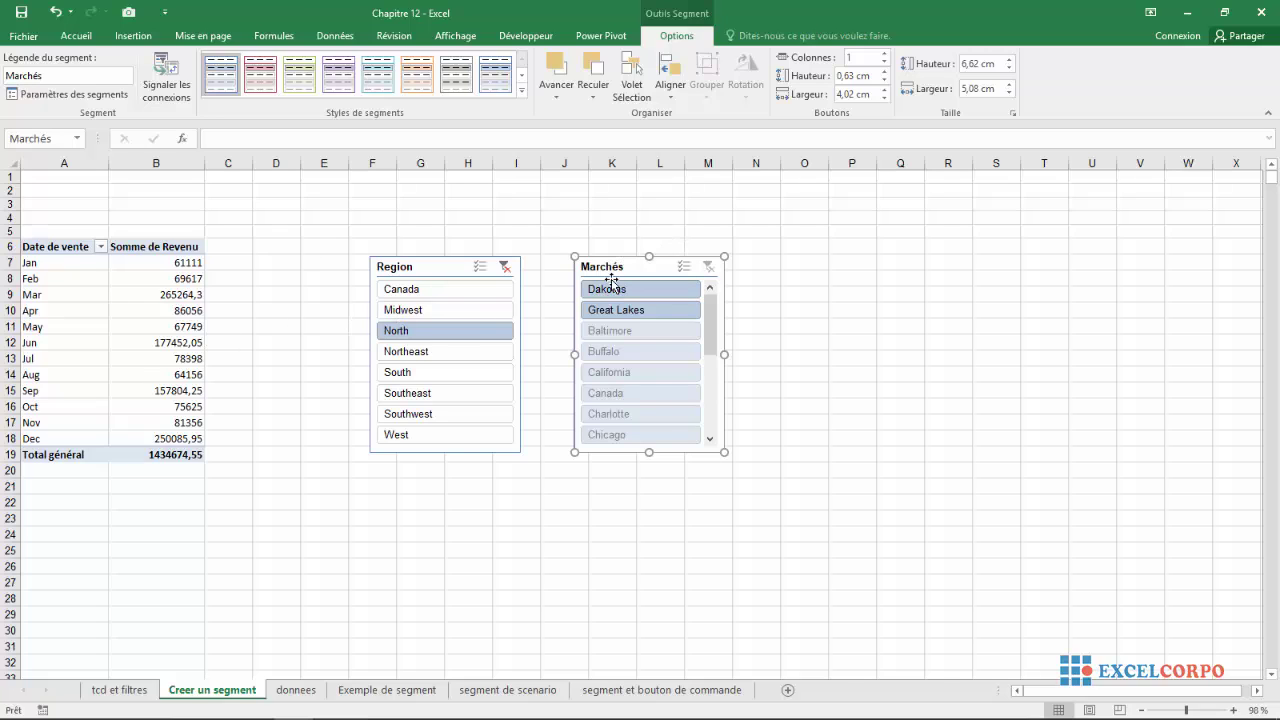
click(427, 434)
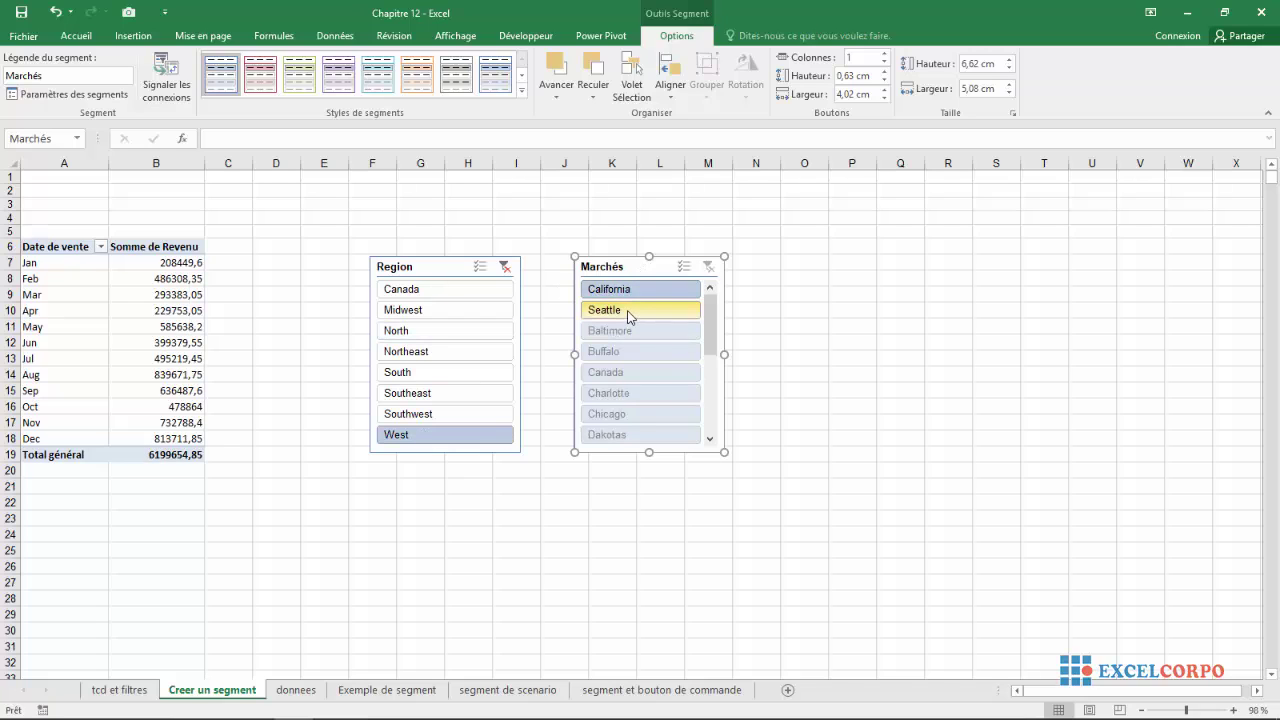
click(416, 293)
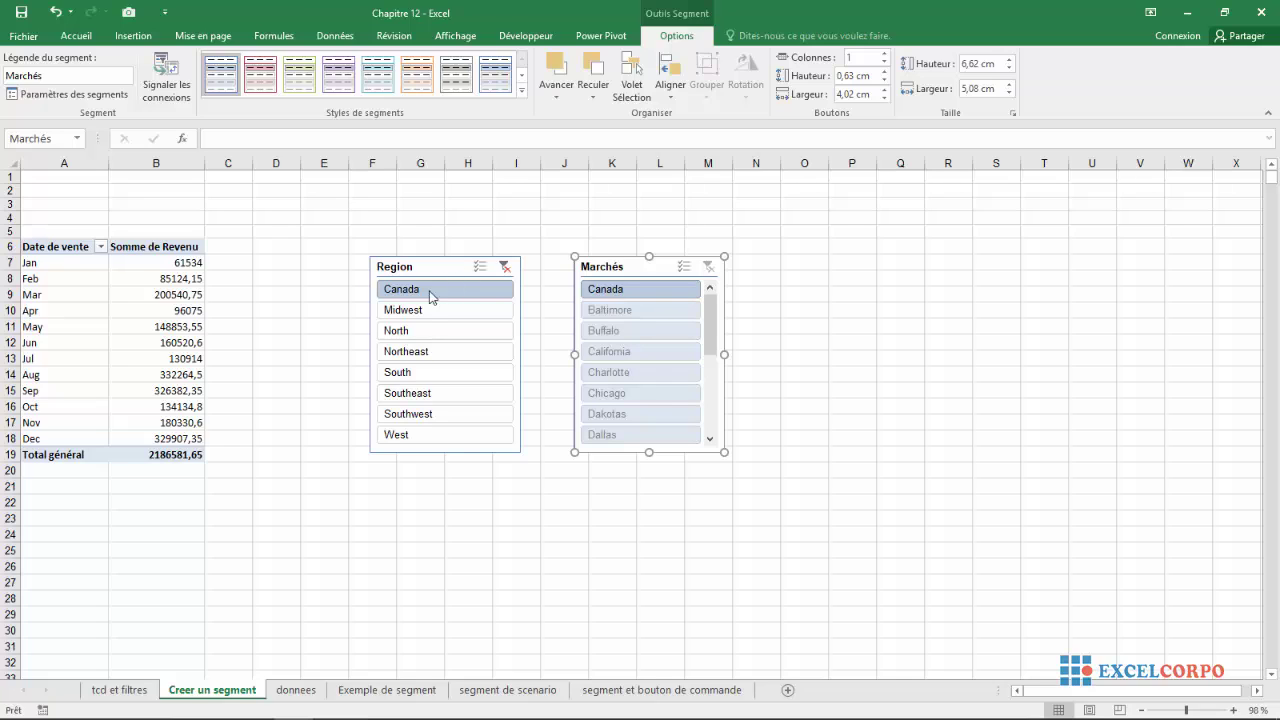
ctrl+click(413, 435)
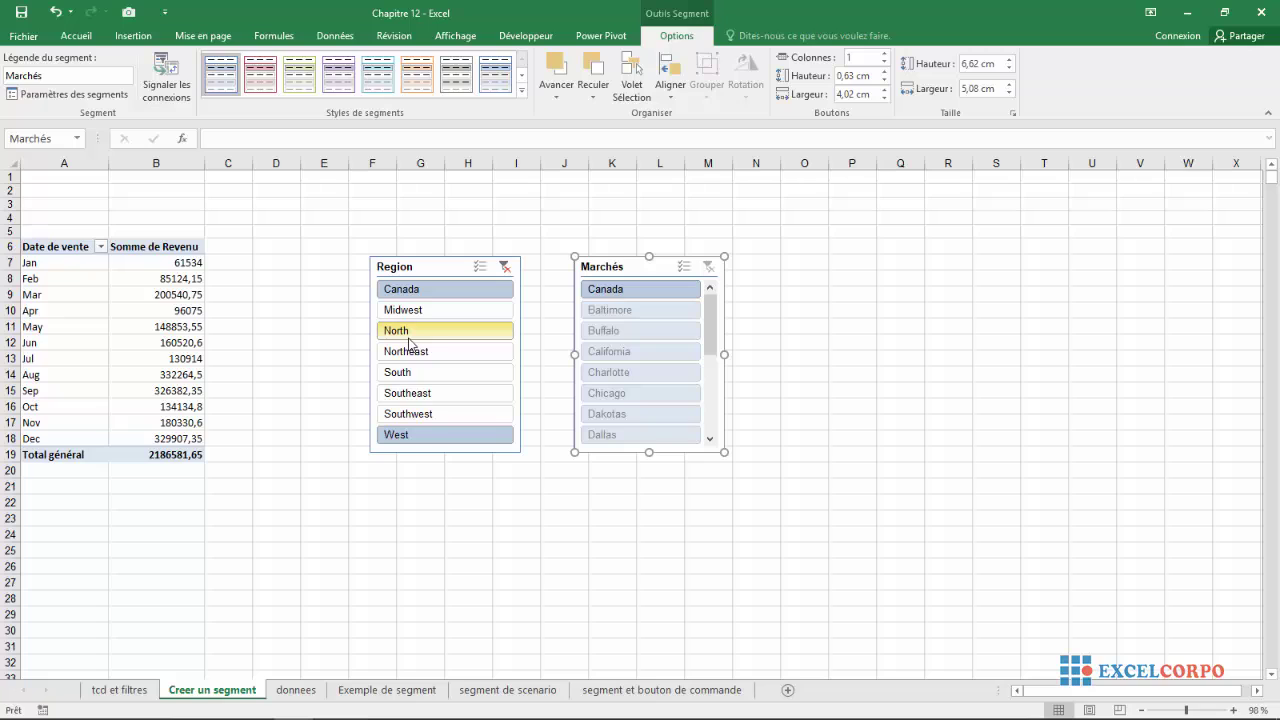
ctrl+click(409, 334)
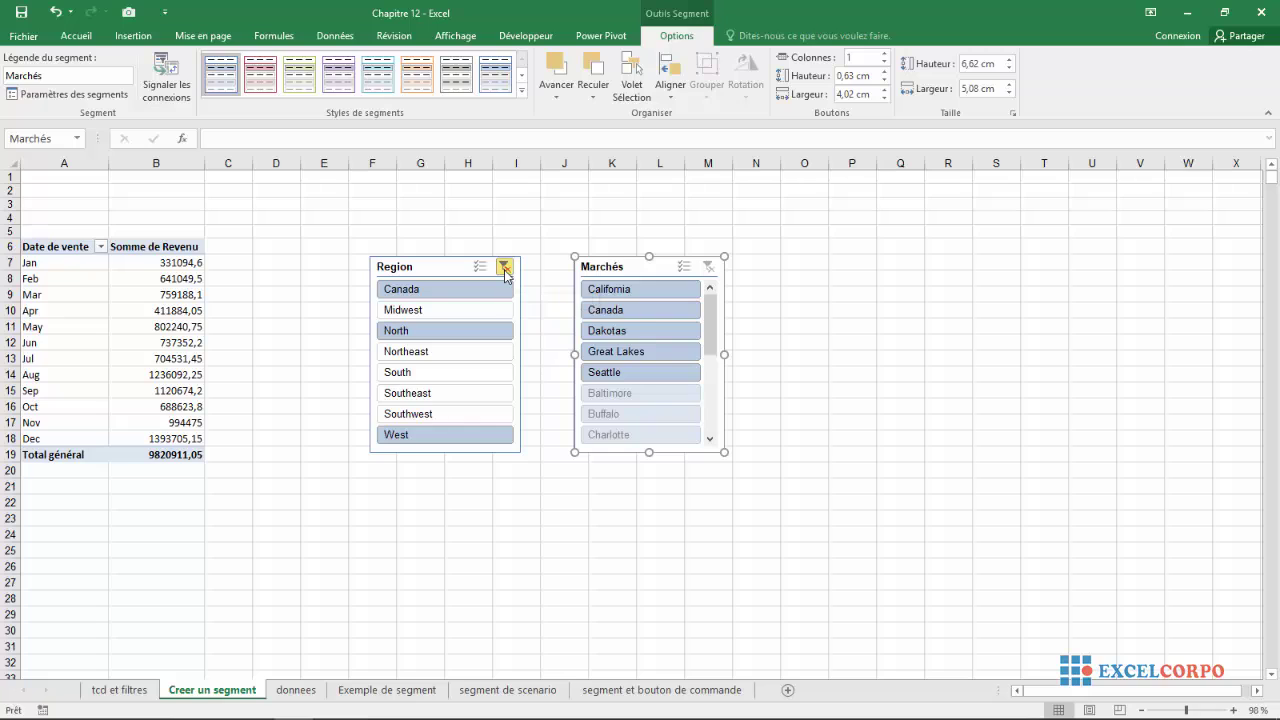
Clear the Region slicer filter so all regions show again, totalling 106516091,5
click(505, 272)
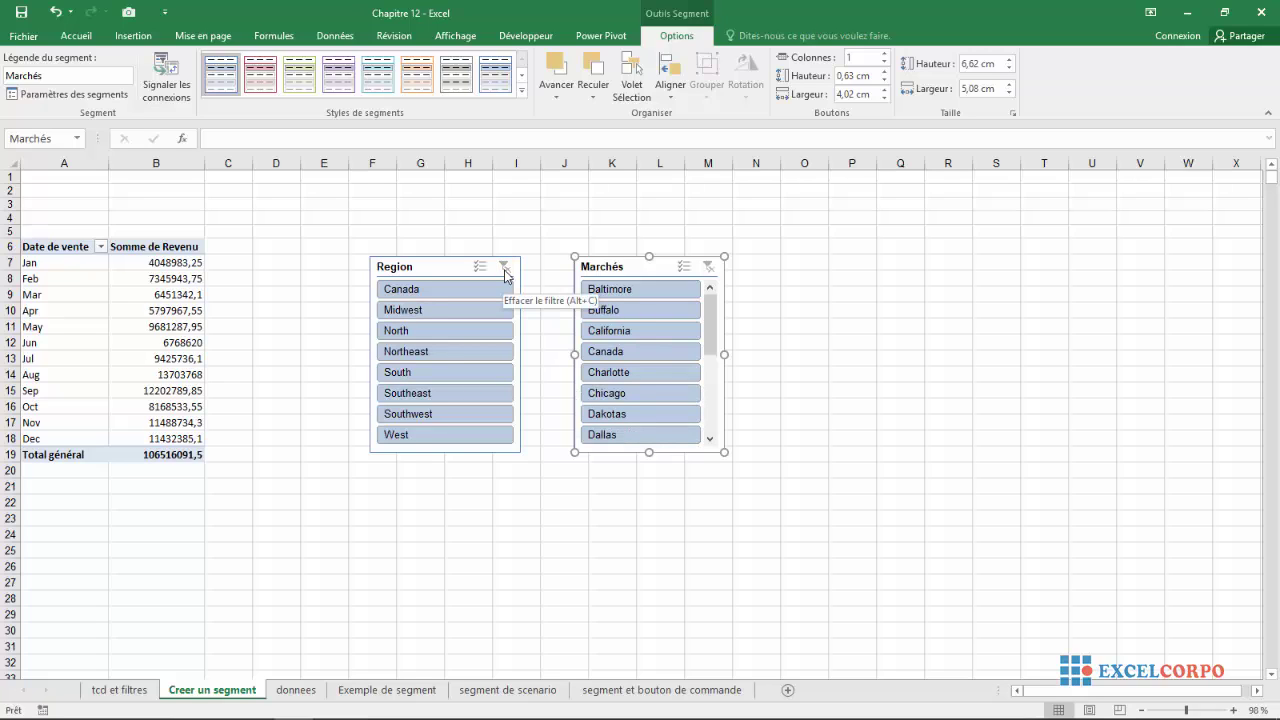